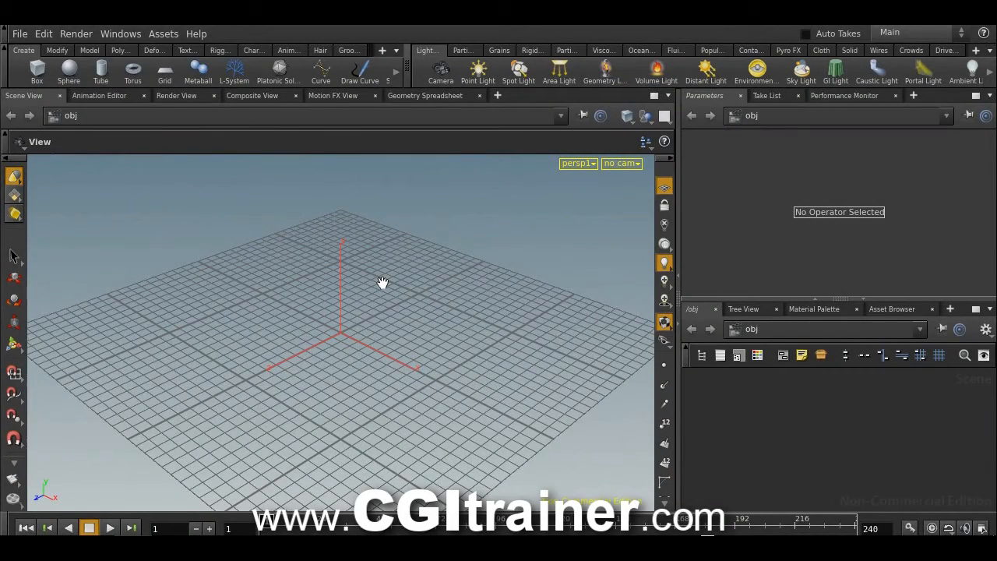
Draw a seven-point polygon curve for the goblet's outer profile in the front view with grid snapping on.
key("space+3")
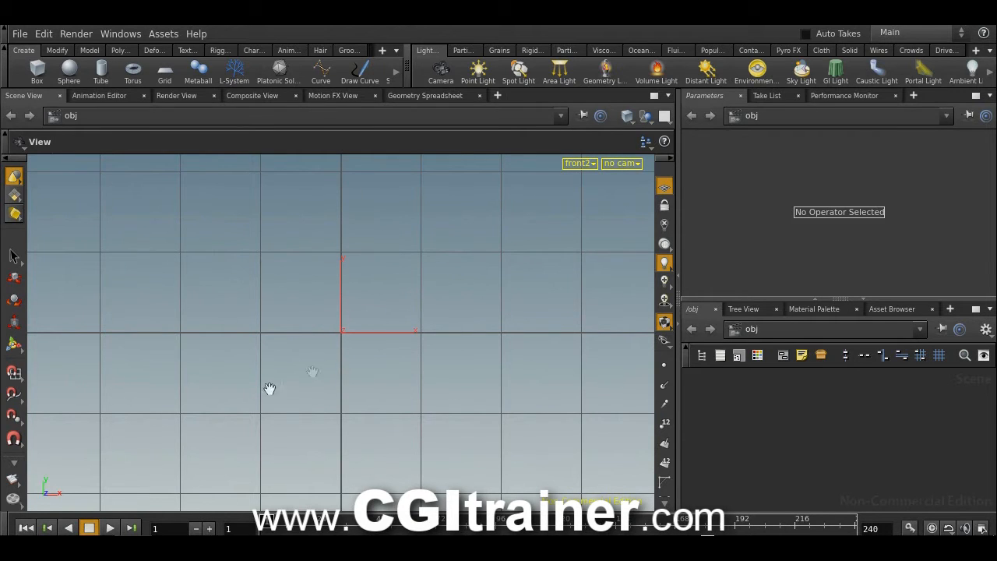
middle_click_drag(407, 244, 212, 372)
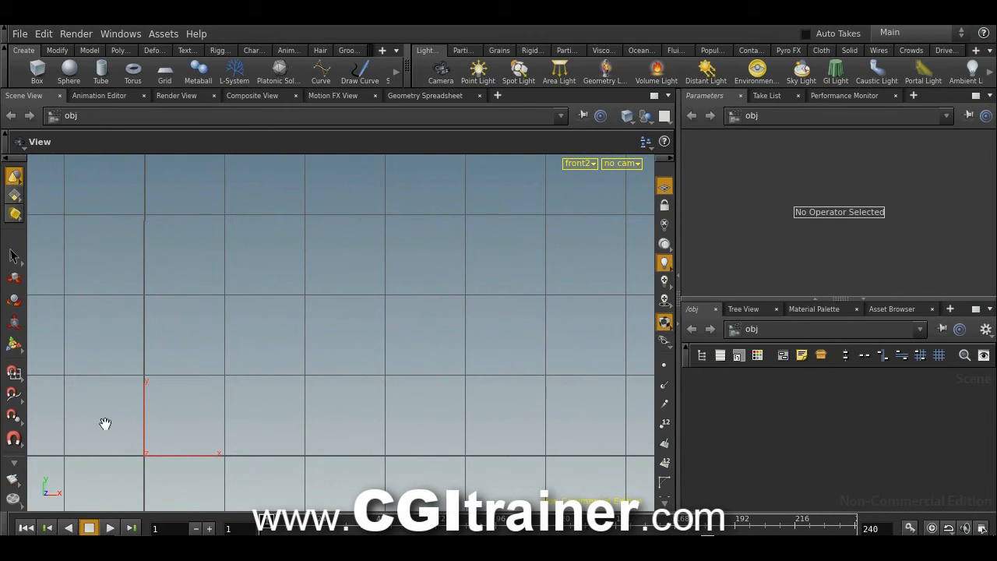
left_click(13, 373)
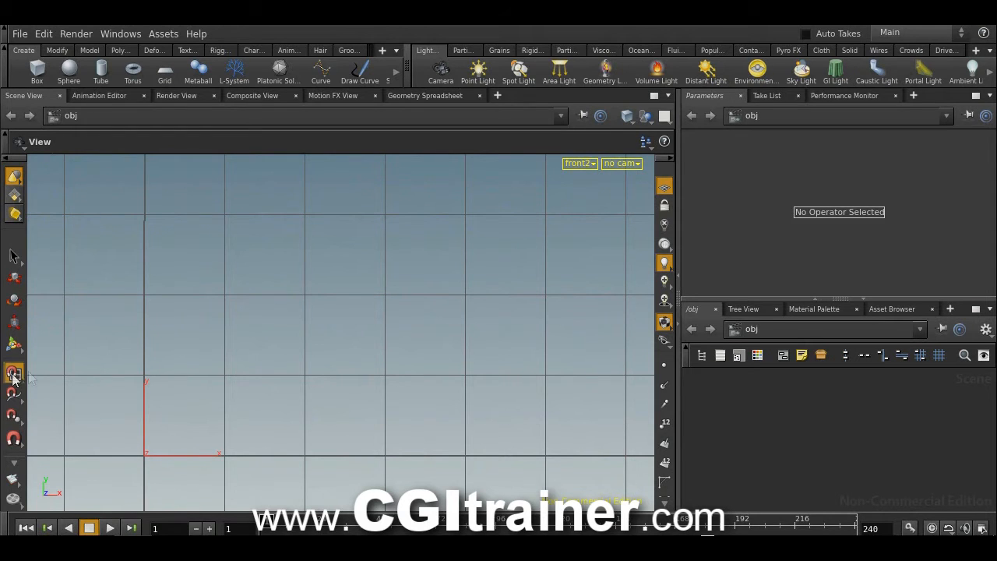
left_click(323, 72)
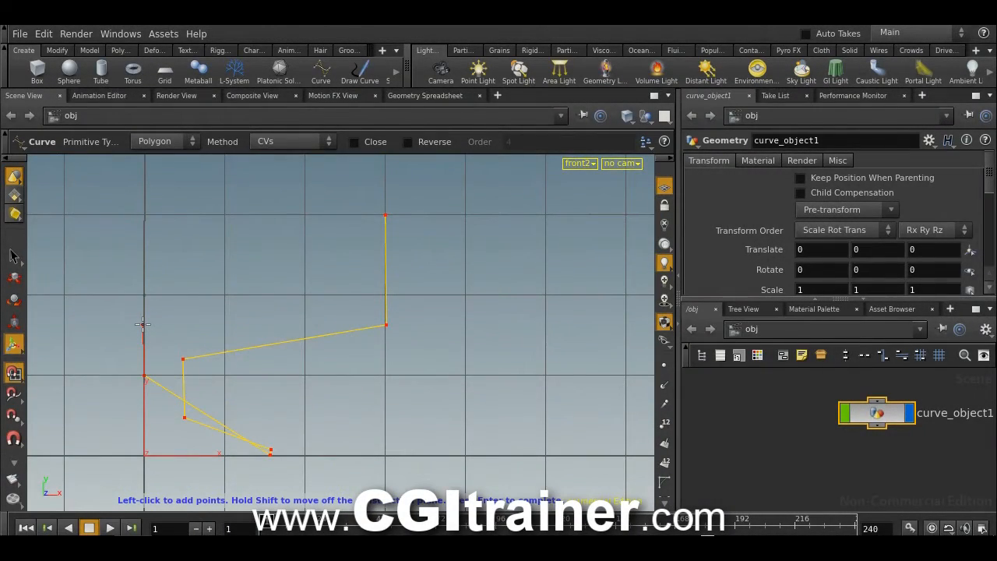
key("Escape")
Lower the curve's end point along the Y axis and move the two bowl-wall points inward to about X 1.1.
left_click(14, 343)
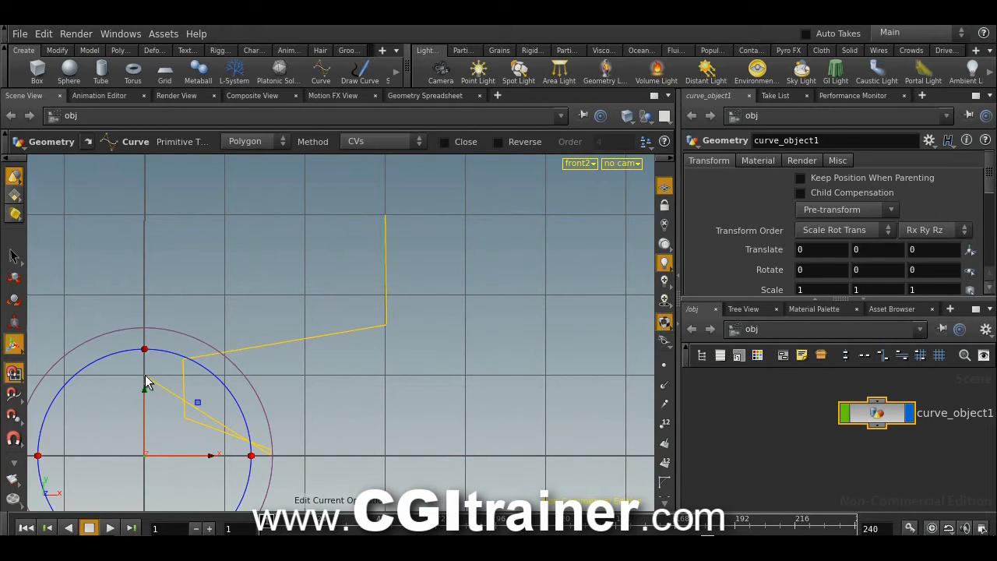
double_click(878, 419)
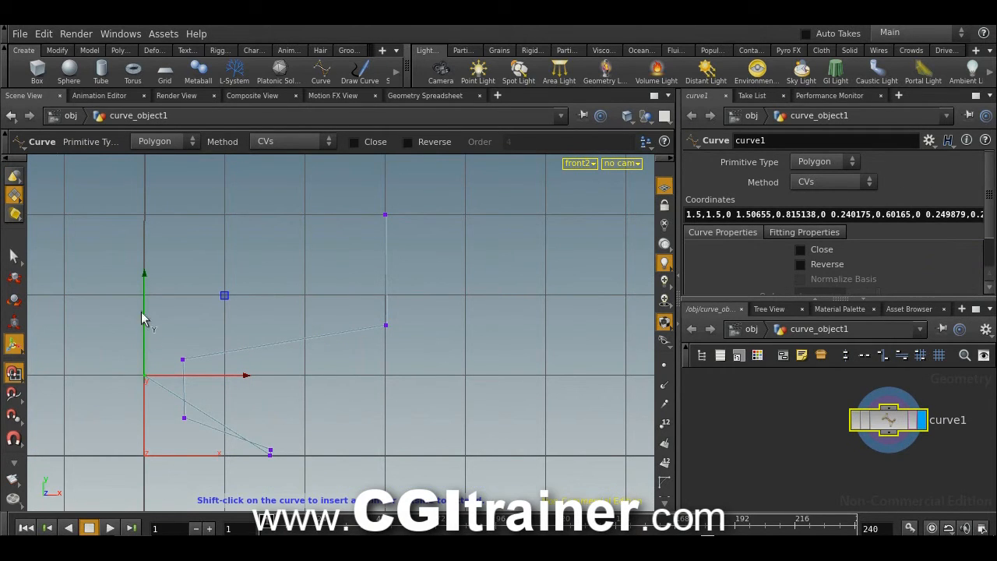
left_click_drag(145, 306, 141, 434)
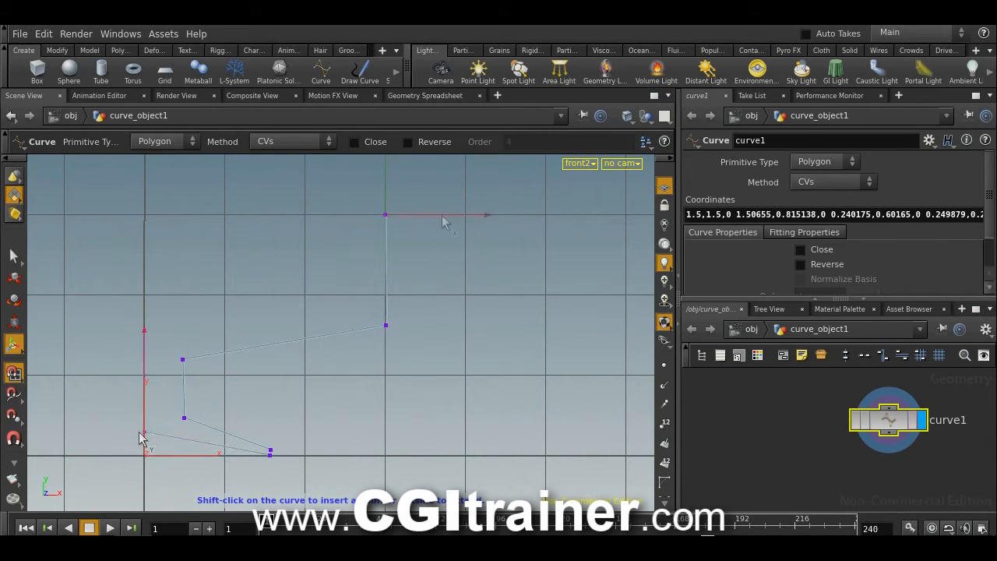
left_click_drag(374, 218, 317, 226)
left_click_drag(388, 328, 317, 335)
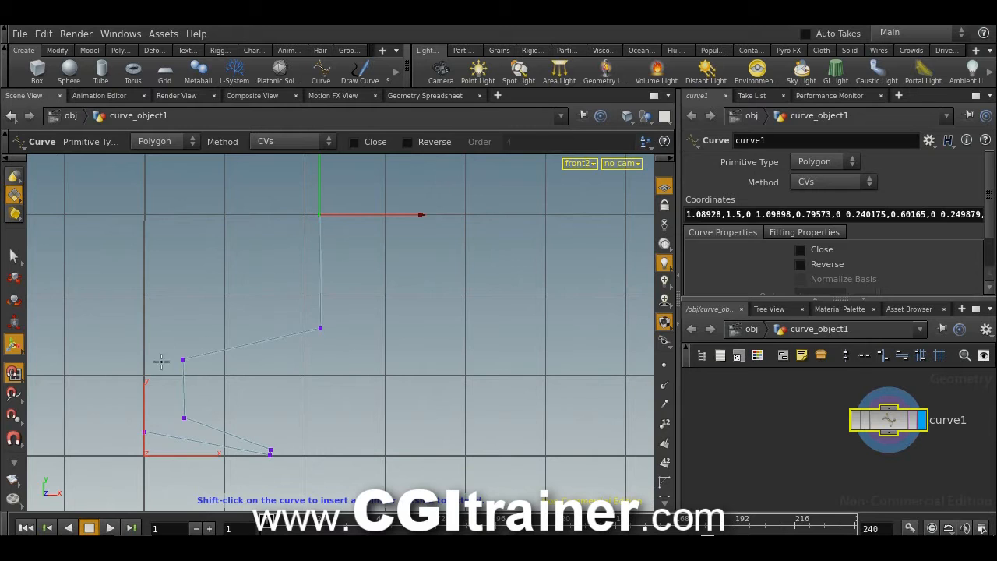
Hide the reference grid and extend the curve's rim with inner-wall points at about (1, 1.5), (1.01, 0.88) and (0, 1).
left_click(665, 189)
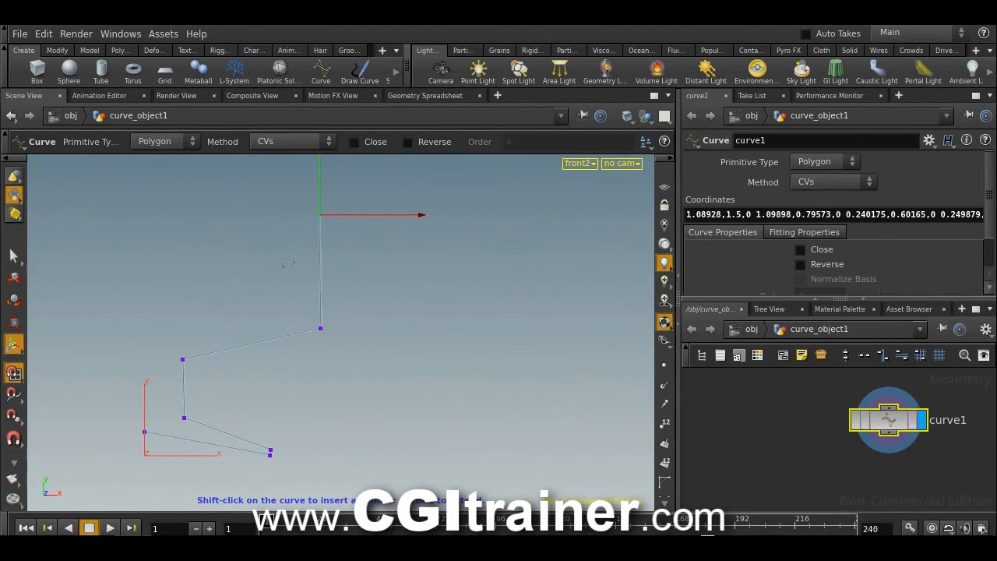
left_click(324, 212, "shift")
left_click(304, 213)
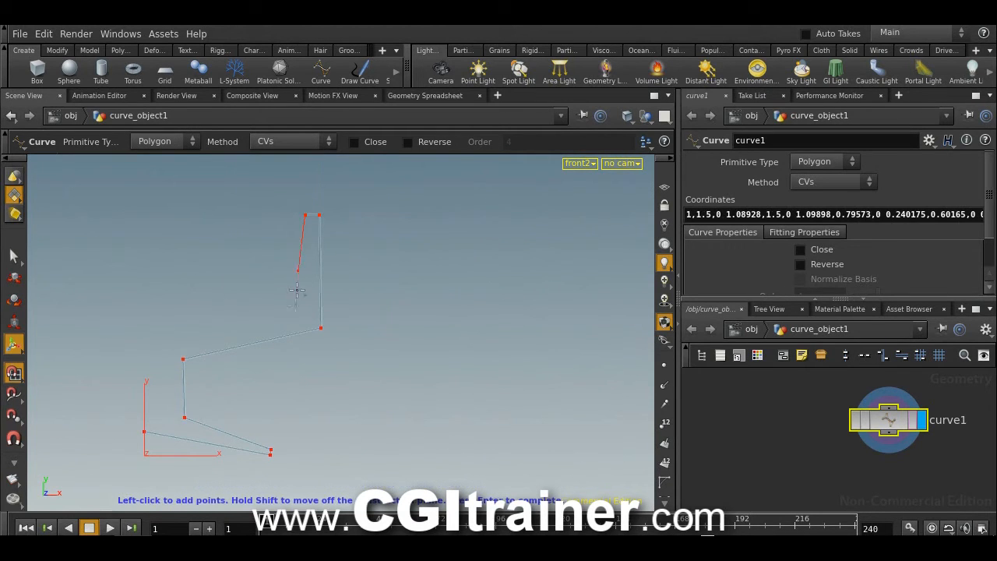
left_click(306, 314)
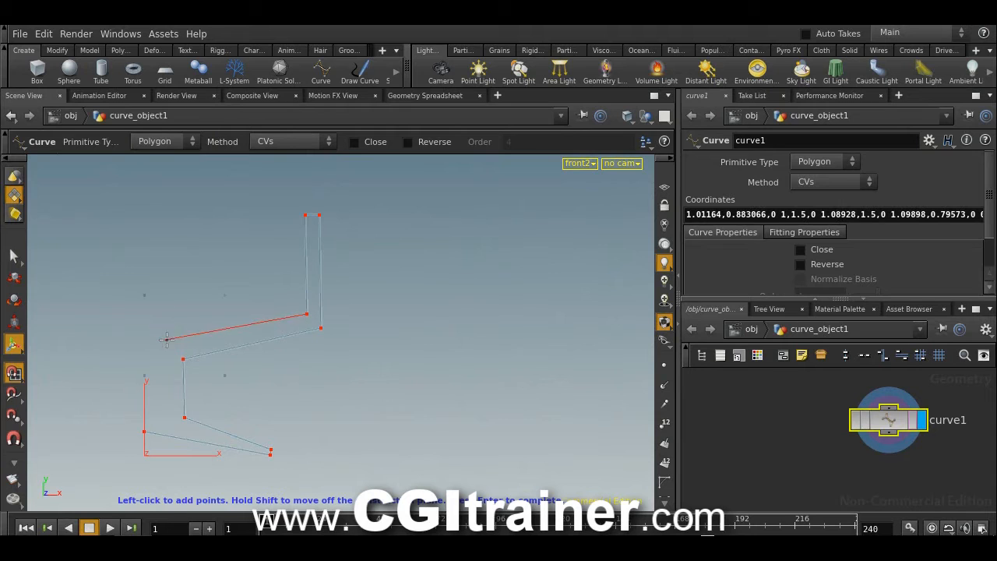
left_click(145, 293)
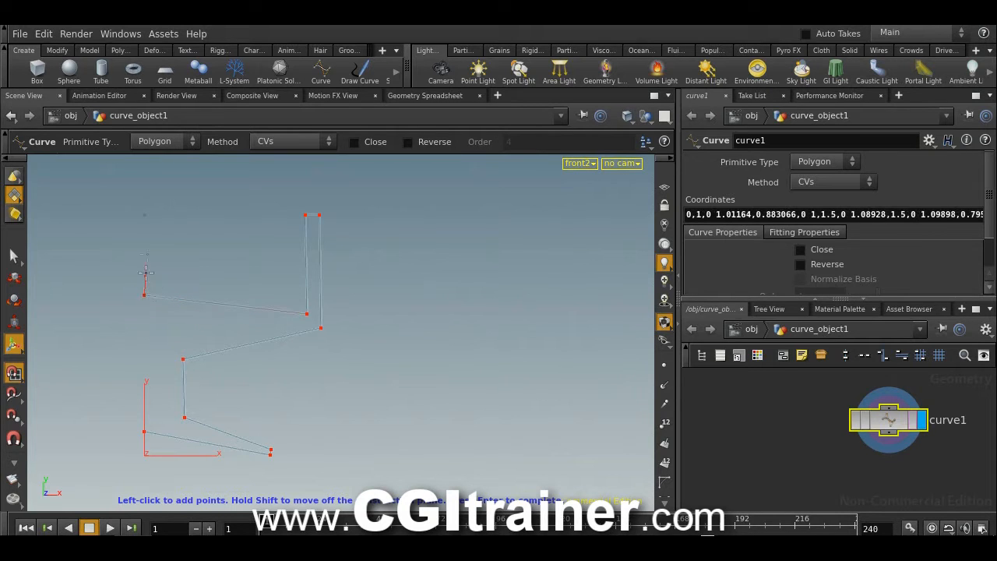
key("Return")
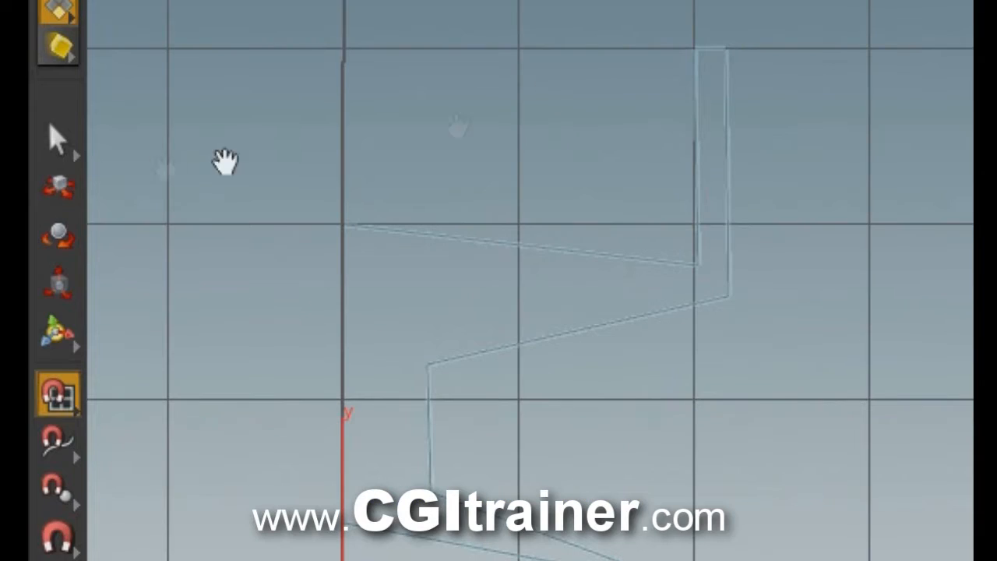
Lower the inner profile's axis point to about Y 0.64 and move the stem points closer to the axis.
left_click(58, 331)
left_click(344, 224)
left_click_drag(342, 67, 313, 350)
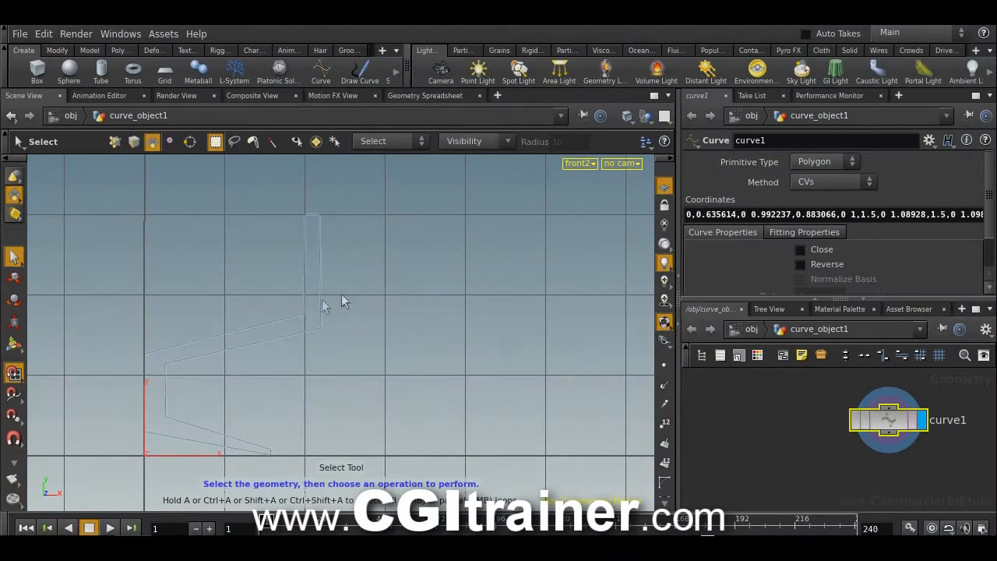
Return to the object level and revolve the profile curve around the Y axis in the perspective view.
left_click(752, 329)
left_click_drag(847, 396, 833, 399)
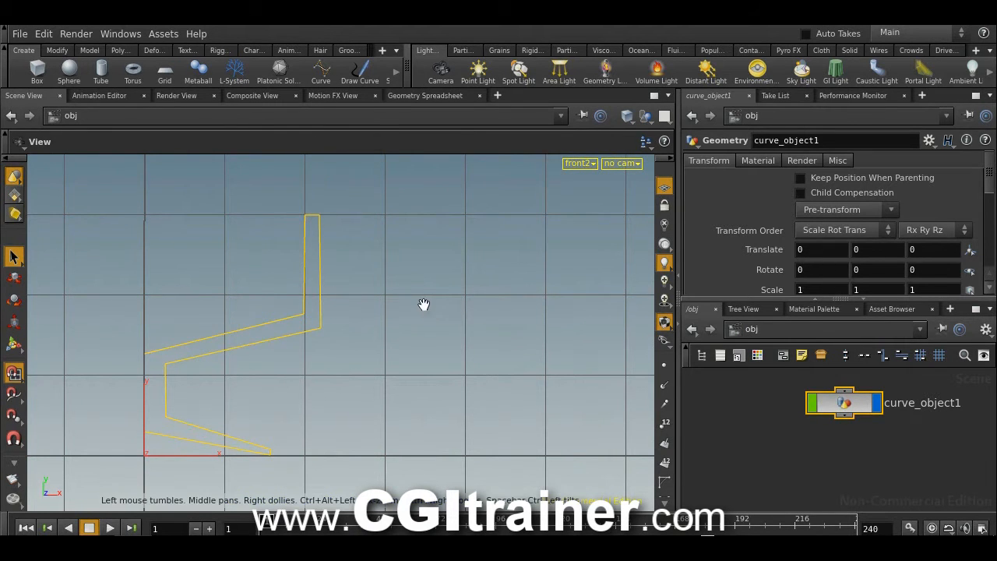
key("space+1")
left_click(89, 51)
left_click(88, 51)
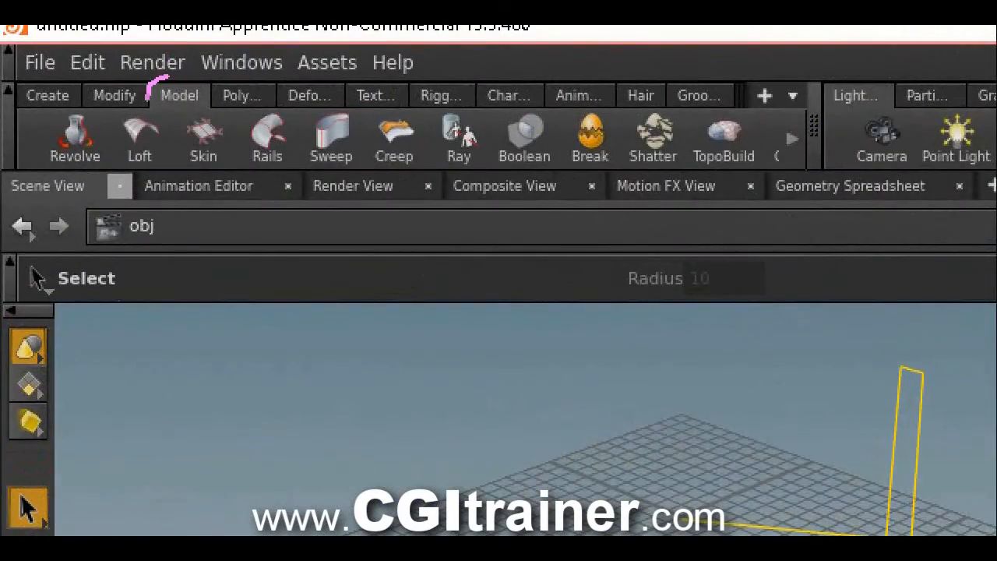
left_click_drag(148, 99, 196, 59)
mouse_move(107, 109)
left_mouse_down()
mouse_move(18, 155)
mouse_move(121, 109)
left_mouse_up()
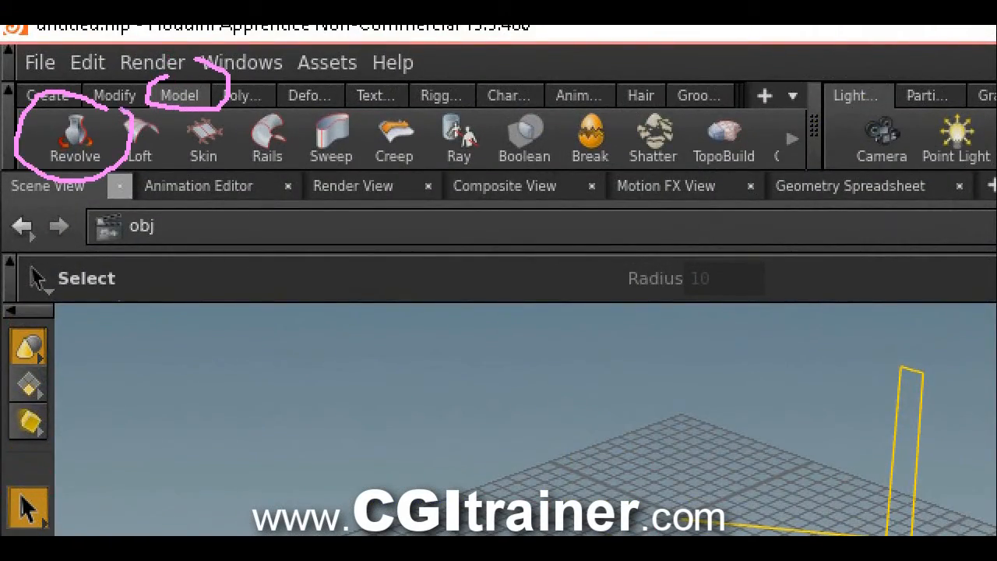
left_click(75, 136)
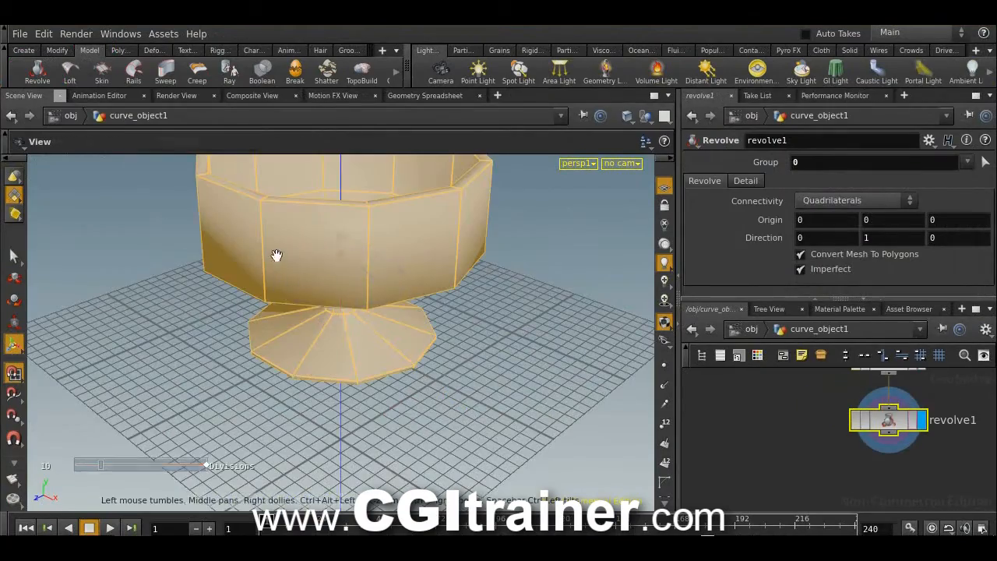
Set the revolve's divisions to 8.
left_click_drag(277, 255, 280, 343)
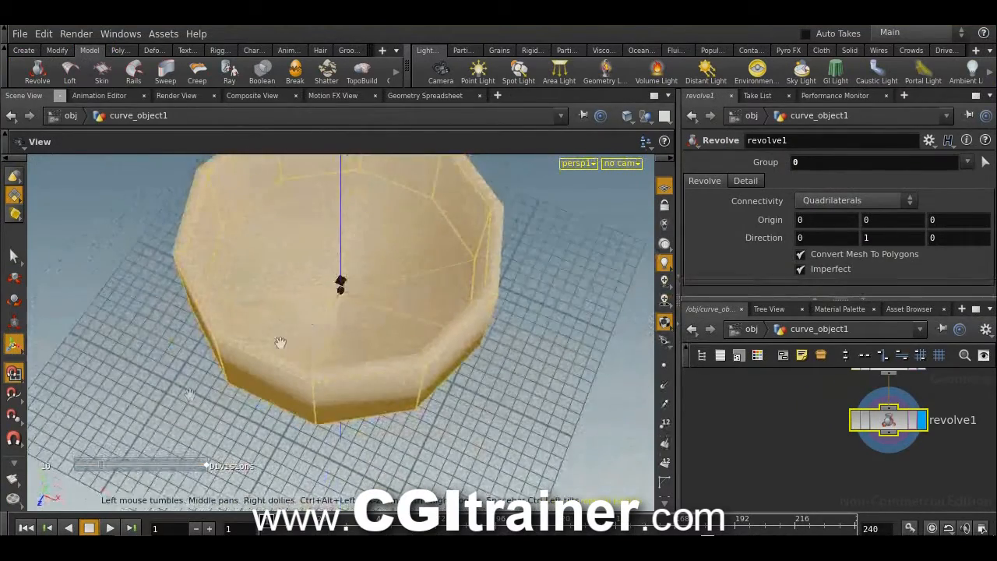
mouse_move(108, 465)
left_mouse_down()
mouse_move(143, 467)
mouse_move(60, 471)
mouse_move(117, 468)
left_mouse_up()
left_click_drag(117, 467, 87, 468)
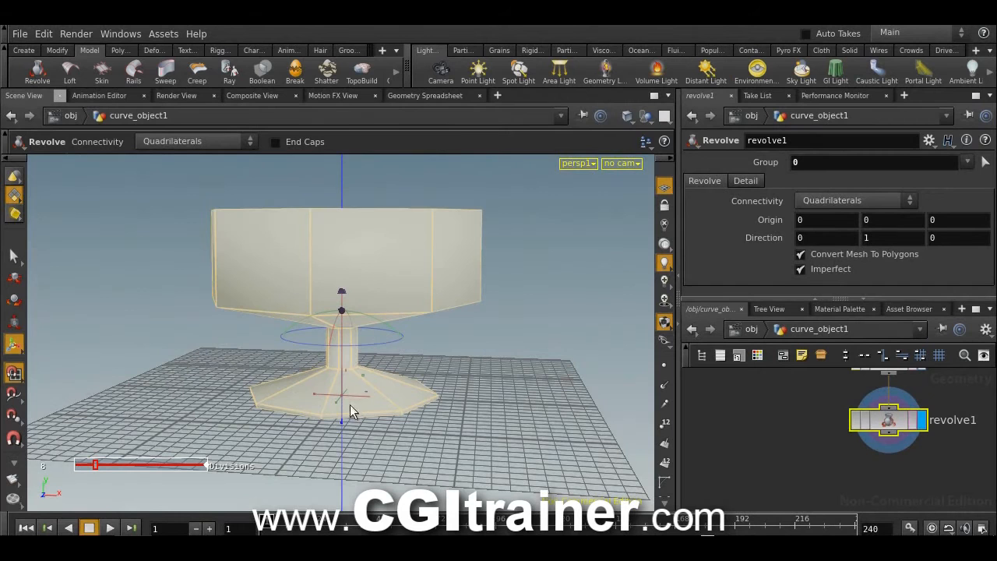
Try shifting the revolve's origin along X and tilting its axis direction.
left_click_drag(350, 413, 241, 381)
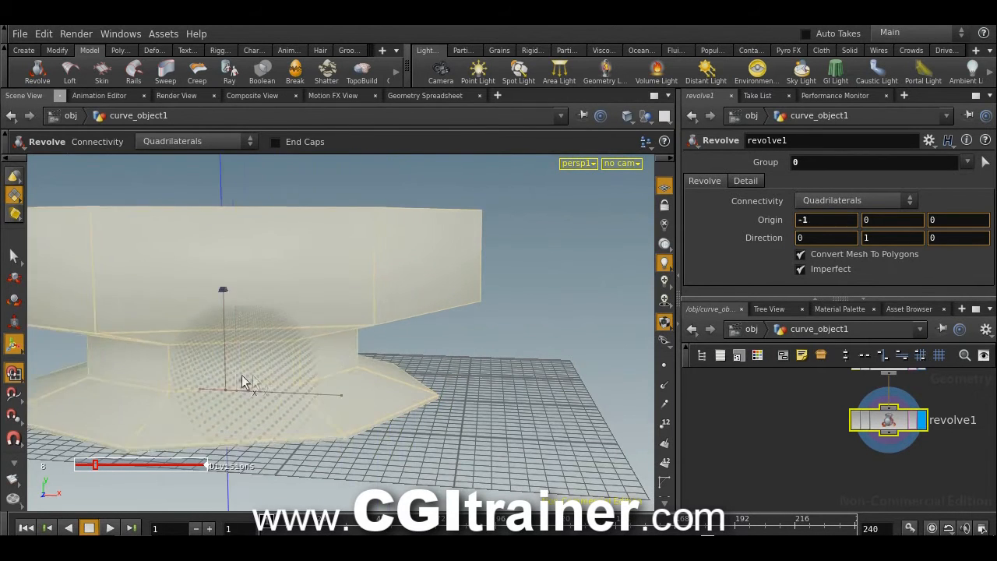
left_click_drag(242, 382, 215, 381)
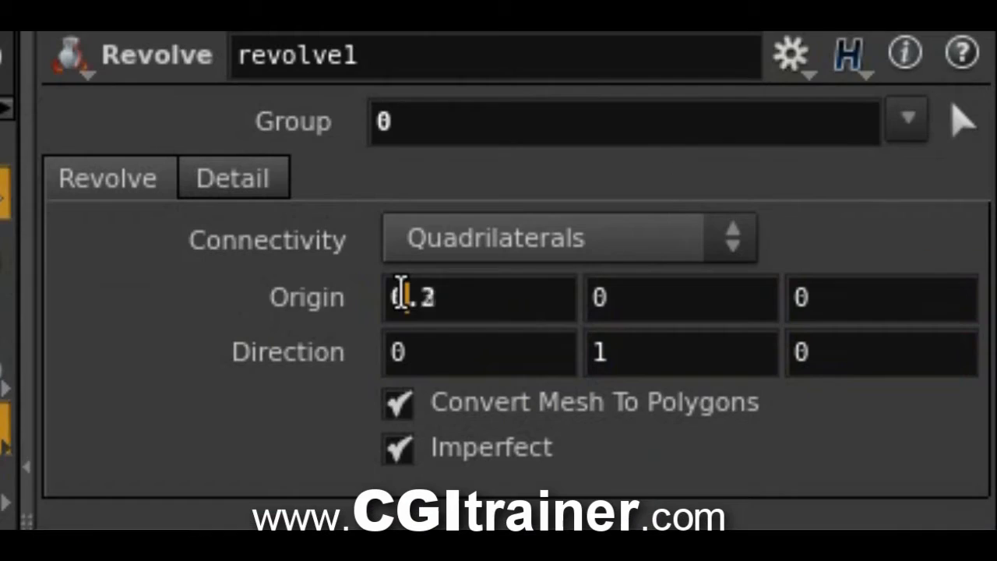
scroll(801, 219, "down", 6)
scroll(800, 219, "up", 9)
scroll(800, 218, "down", 7)
scroll(401, 294, "up", 3)
scroll(401, 294, "down", 4)
scroll(401, 293, "up", 6)
scroll(401, 293, "down", 6)
scroll(401, 293, "up", 5)
left_click(552, 293)
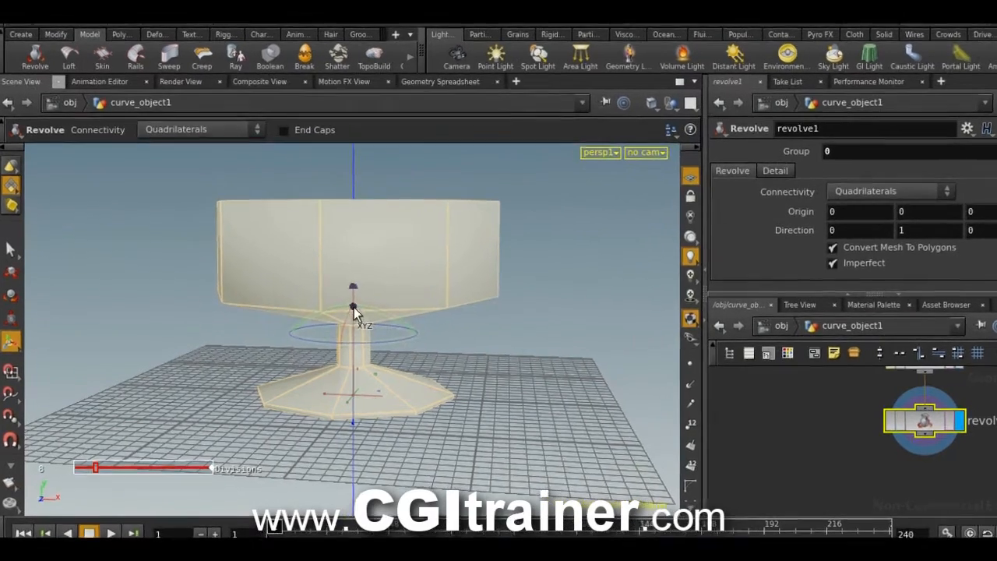
left_click_drag(347, 311, 472, 360)
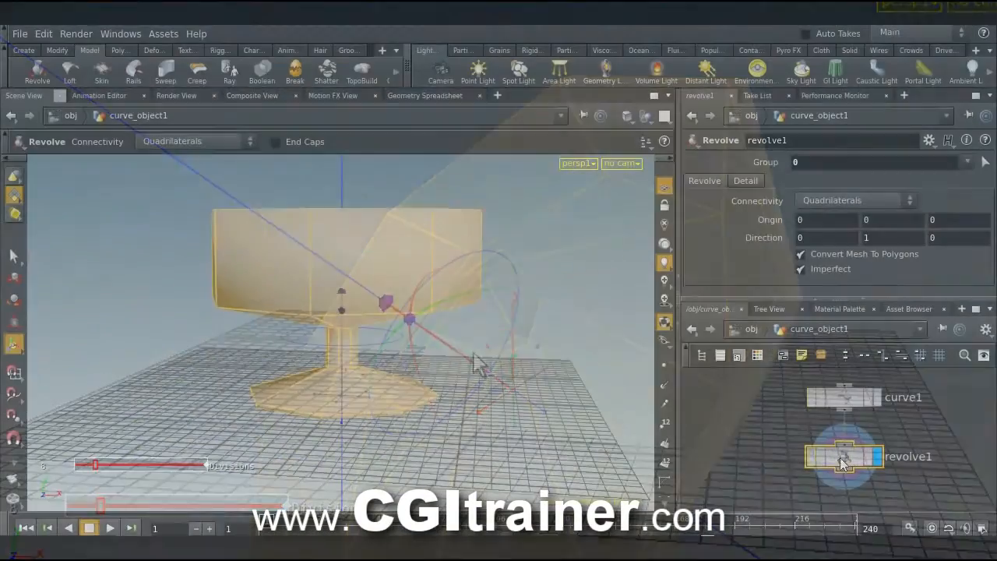
Try the Bezier primitive type on the profile curve in the front view, pull the bowl's outer corner point outward, and change the drawing method.
left_click(849, 398)
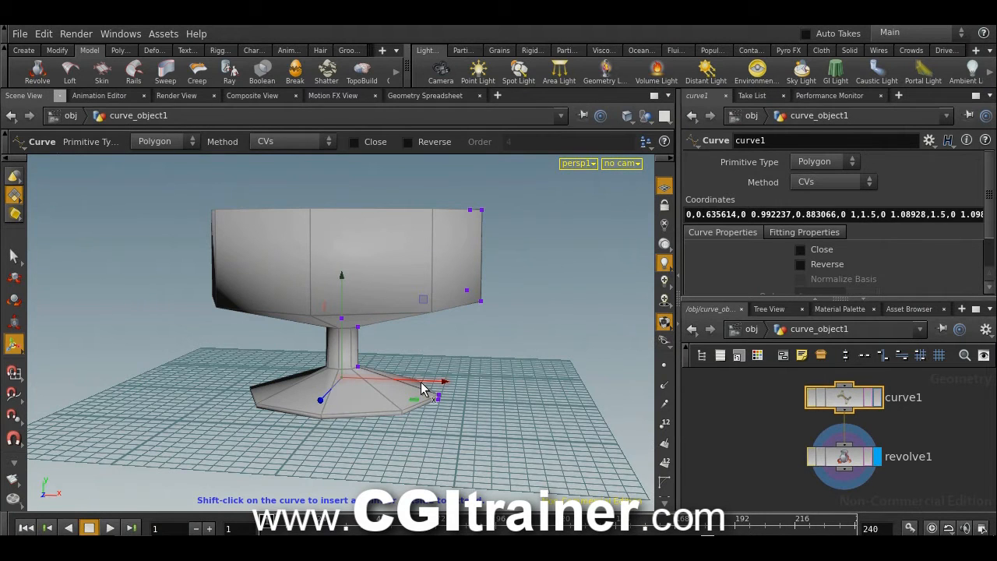
key("space+3")
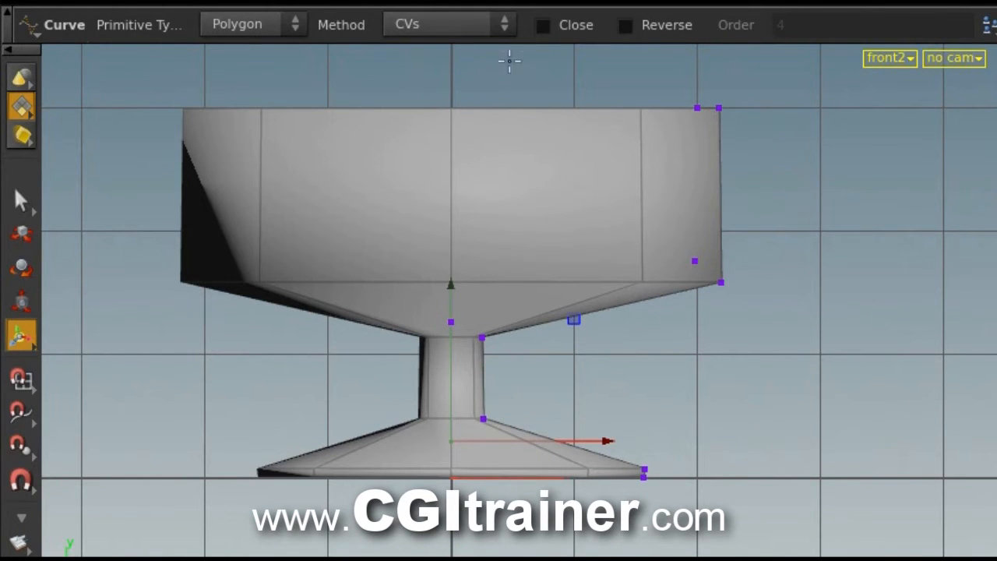
left_click(263, 25)
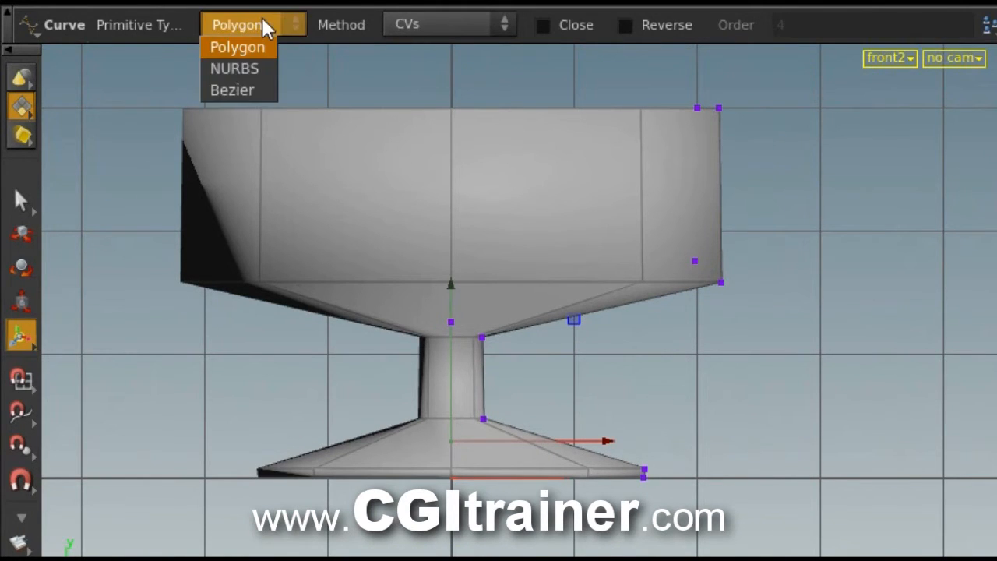
left_click(244, 92)
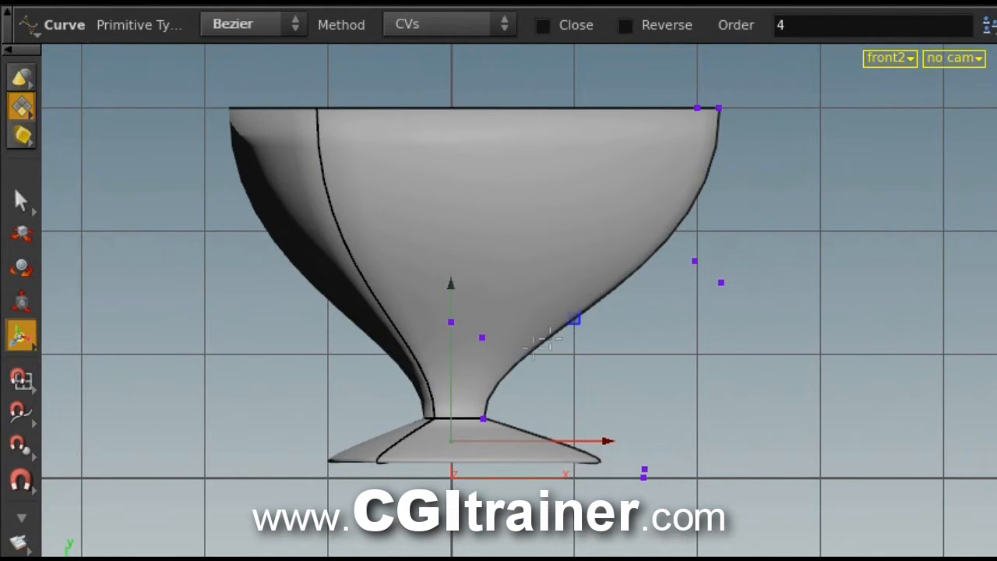
mouse_move(722, 283)
left_mouse_down()
mouse_move(842, 304)
mouse_move(763, 256)
mouse_move(753, 322)
mouse_move(899, 319)
mouse_move(842, 339)
left_mouse_up()
left_click(431, 30)
left_click(434, 69)
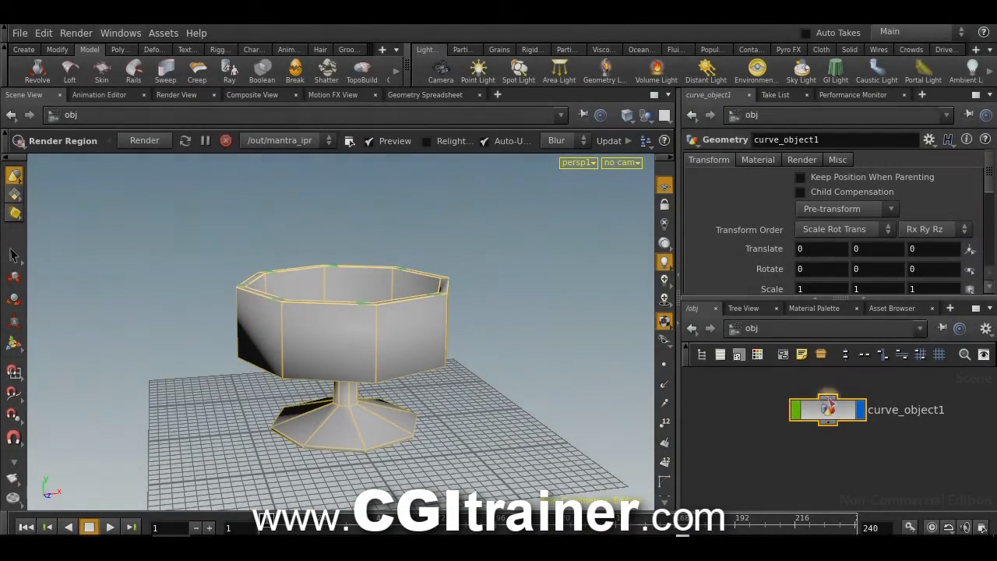
Set the goblet object's render display to Subdivision Surface / Curves.
double_click(835, 415)
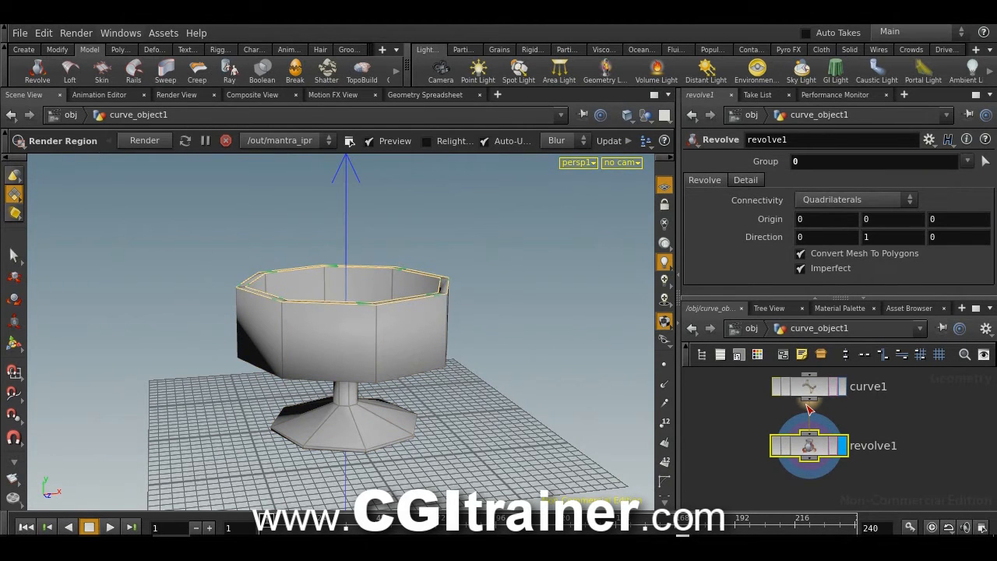
key("u")
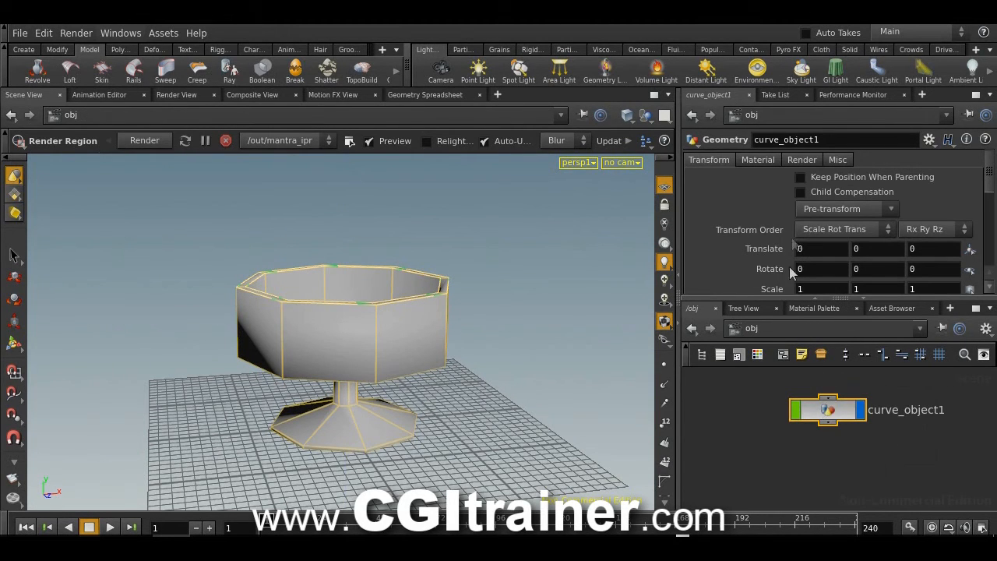
left_click(804, 159)
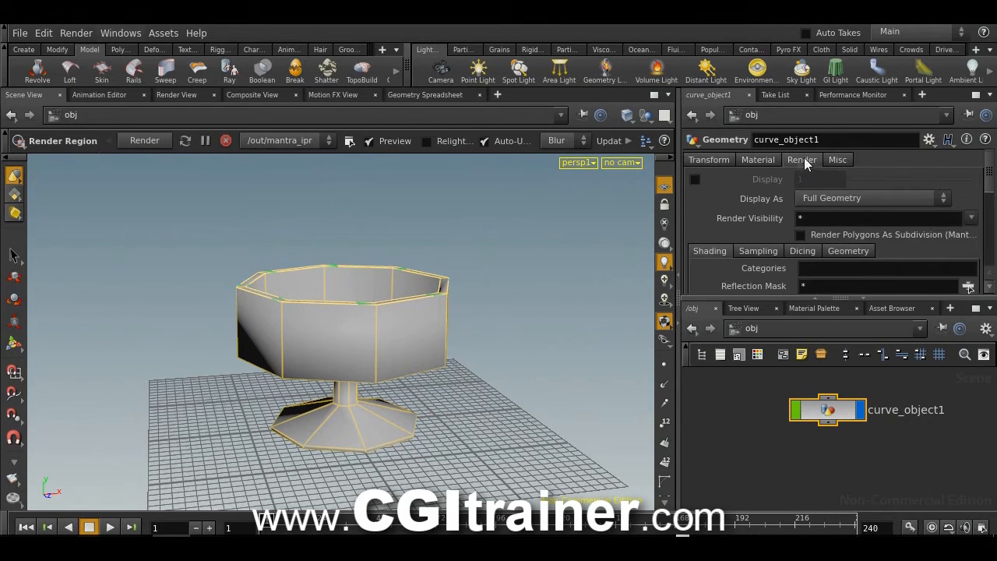
left_click(825, 199)
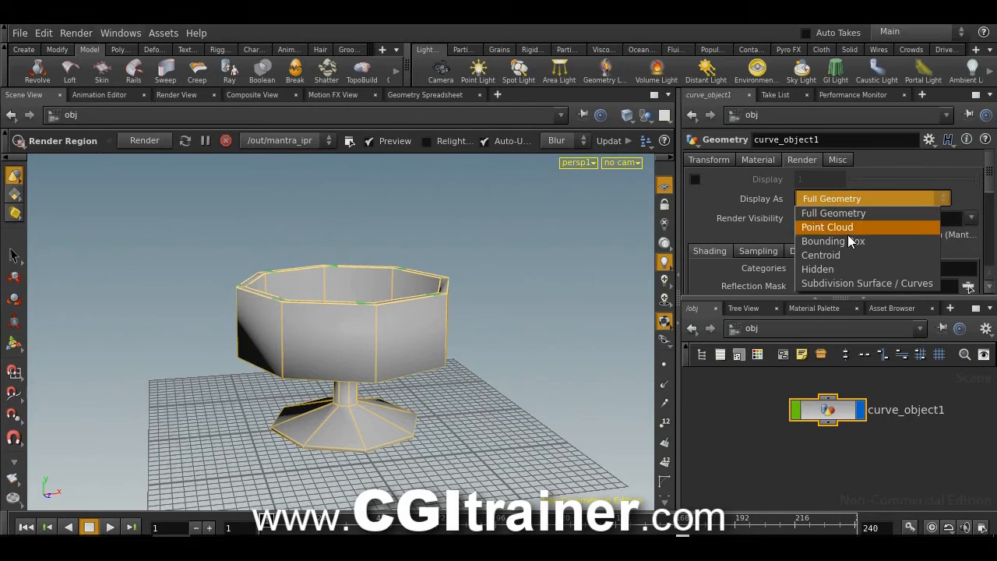
left_click(867, 283)
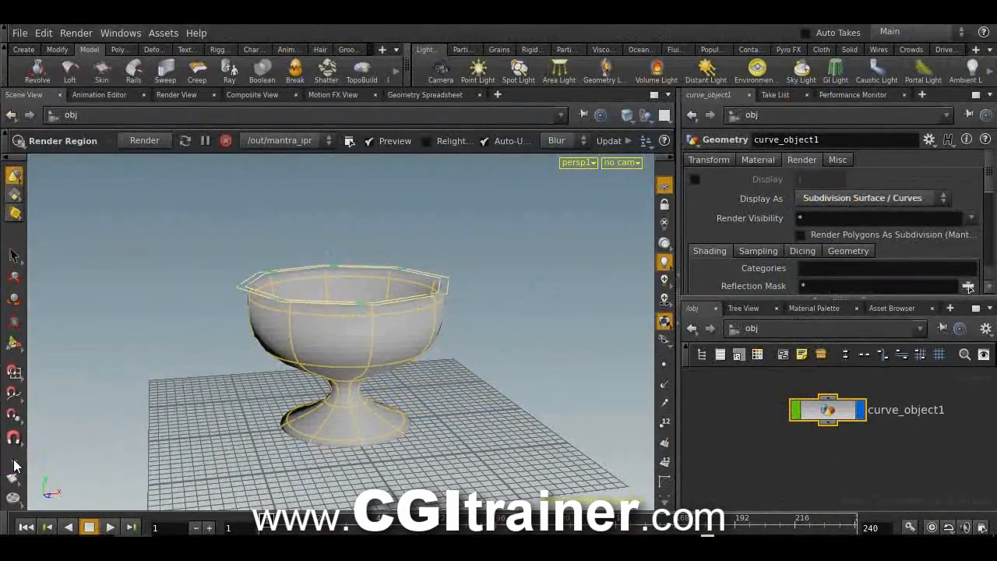
Draw a render region around the whole goblet in the perspective view and shift its frame slightly.
left_click(14, 465)
left_click(14, 465)
left_click(14, 465)
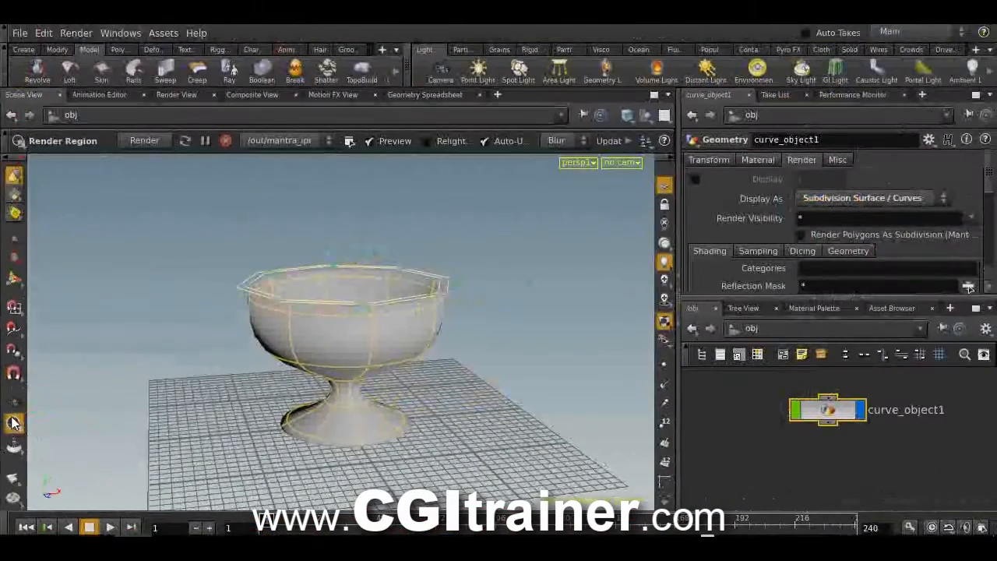
left_click_drag(198, 200, 480, 477)
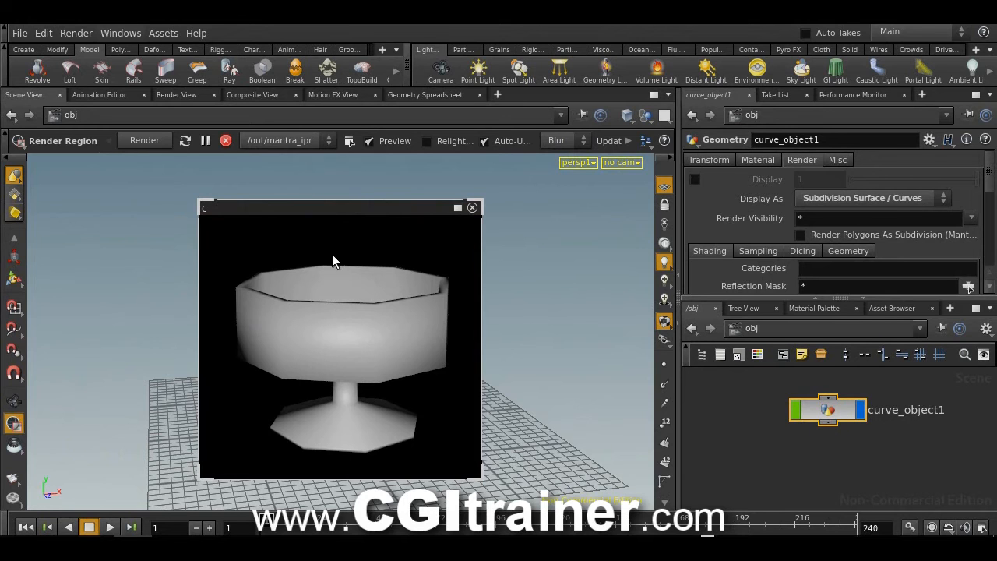
left_click_drag(337, 209, 359, 218)
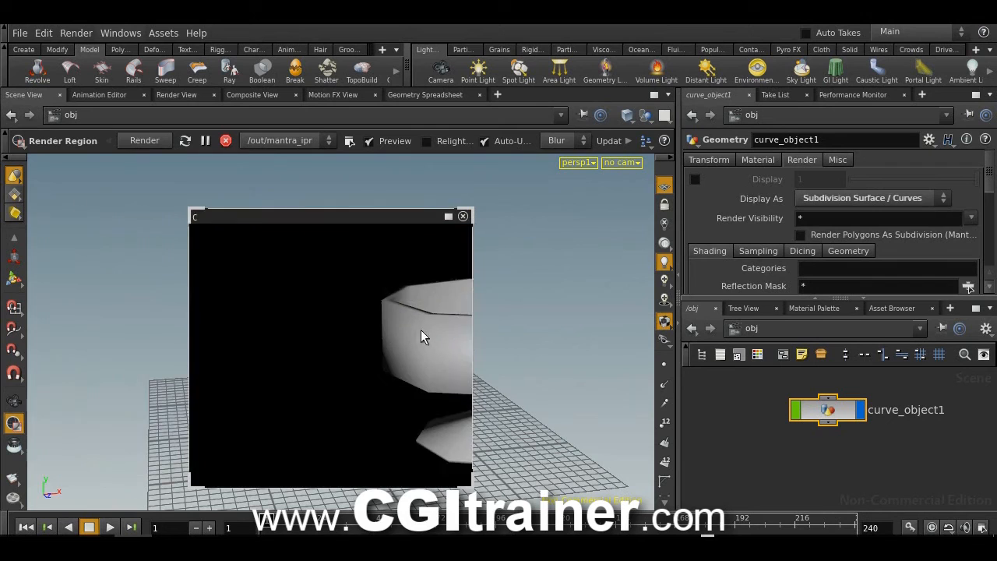
Enable rendering polygons as subdivision in Mantra for the goblet object.
left_click(833, 234)
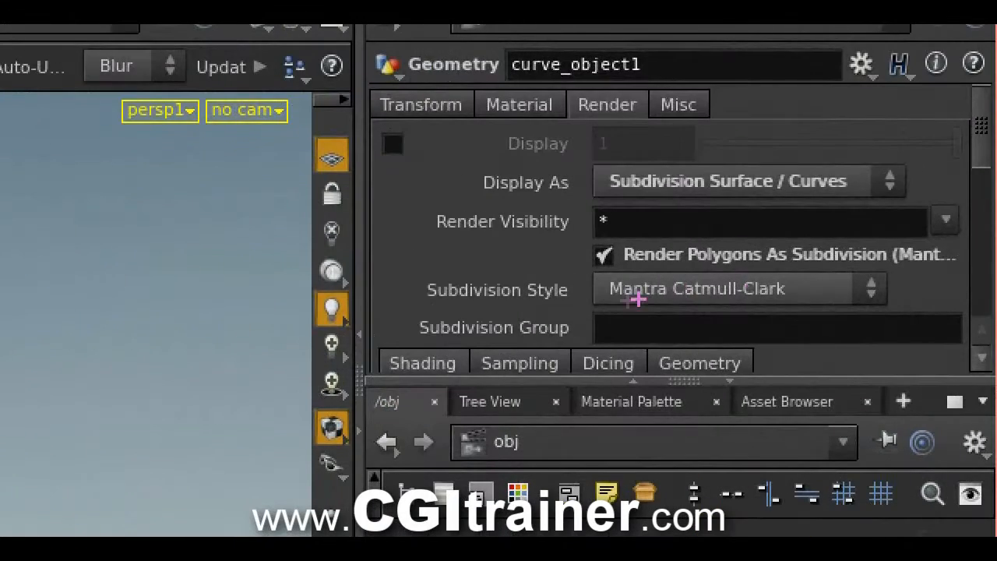
left_click_drag(584, 310, 679, 318)
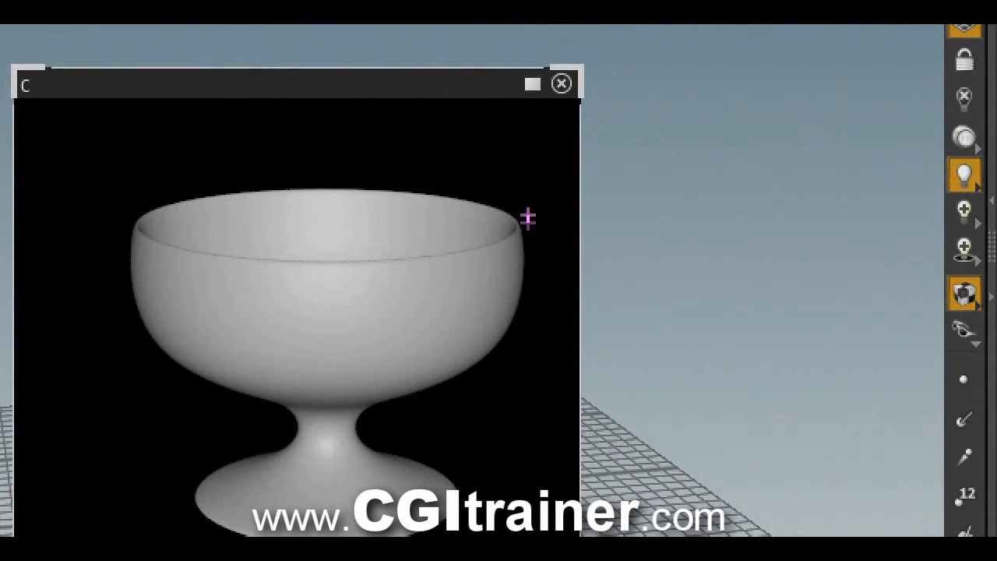
mouse_move(488, 199)
left_mouse_down()
mouse_move(508, 194)
mouse_move(539, 291)
left_mouse_up()
left_click_drag(611, 168, 550, 182)
left_click_drag(439, 165, 486, 188)
left_click_drag(485, 195, 453, 196)
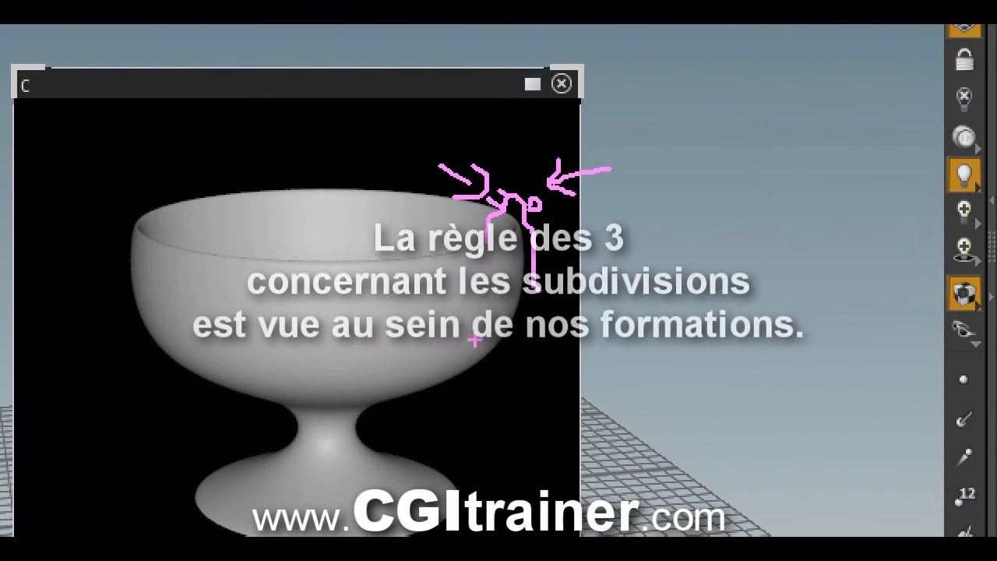
mouse_move(129, 196)
left_mouse_down()
mouse_move(123, 220)
mouse_move(179, 217)
mouse_move(134, 197)
left_mouse_up()
left_click_drag(151, 117, 151, 165)
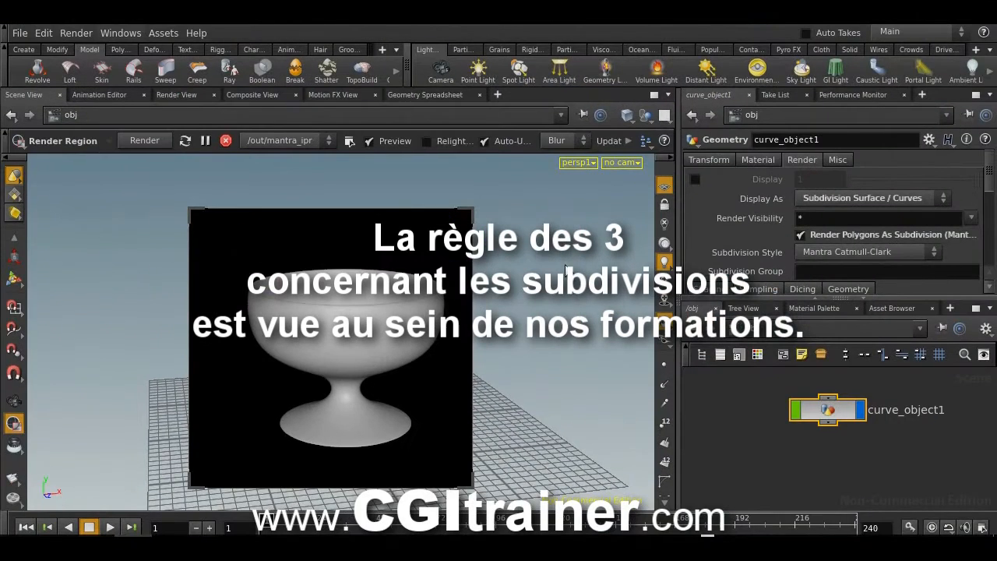
Shift the render region aside so it covers only part of the goblet, and select the edge loops around the bowl's rim.
mouse_move(463, 217)
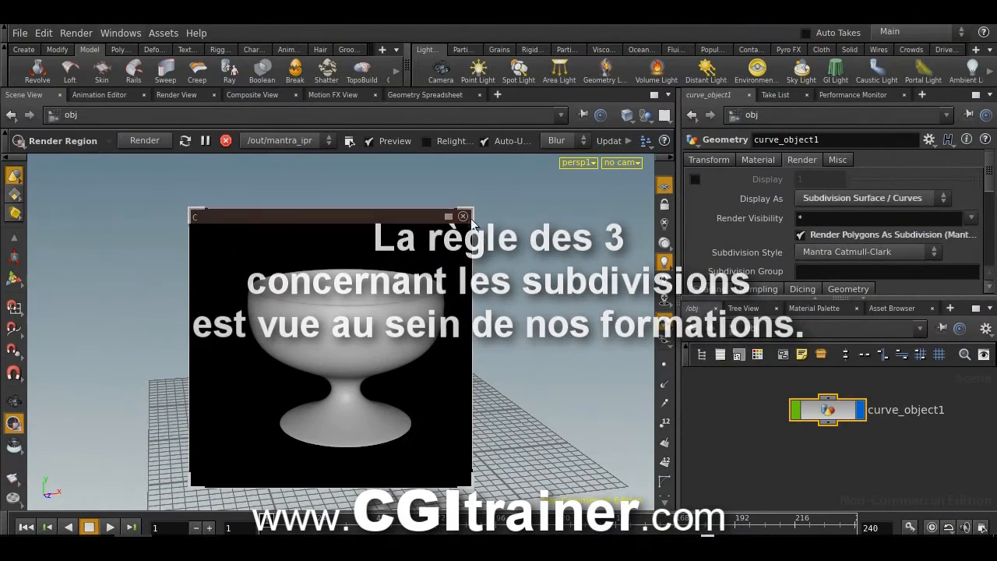
left_click_drag(409, 216, 256, 216)
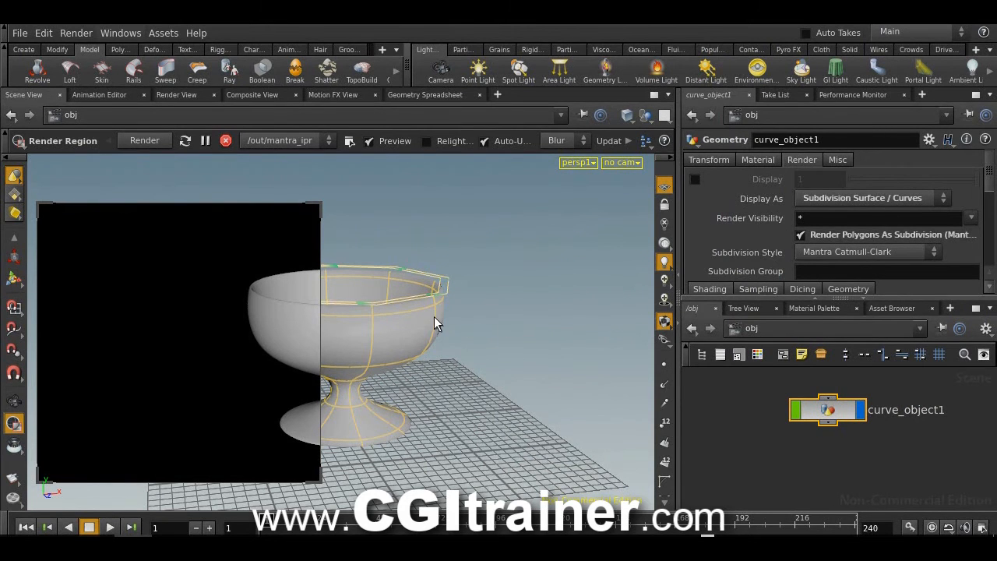
key("3")
key("Escape")
left_click_drag(504, 360, 506, 420)
key("s")
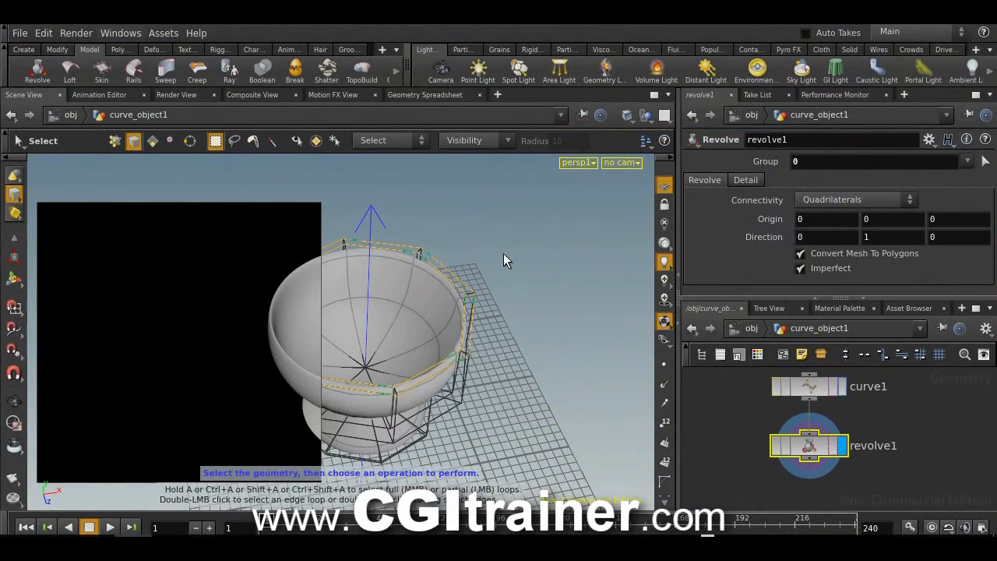
Add a Crease operation to the selected rim edges.
key("Tab")
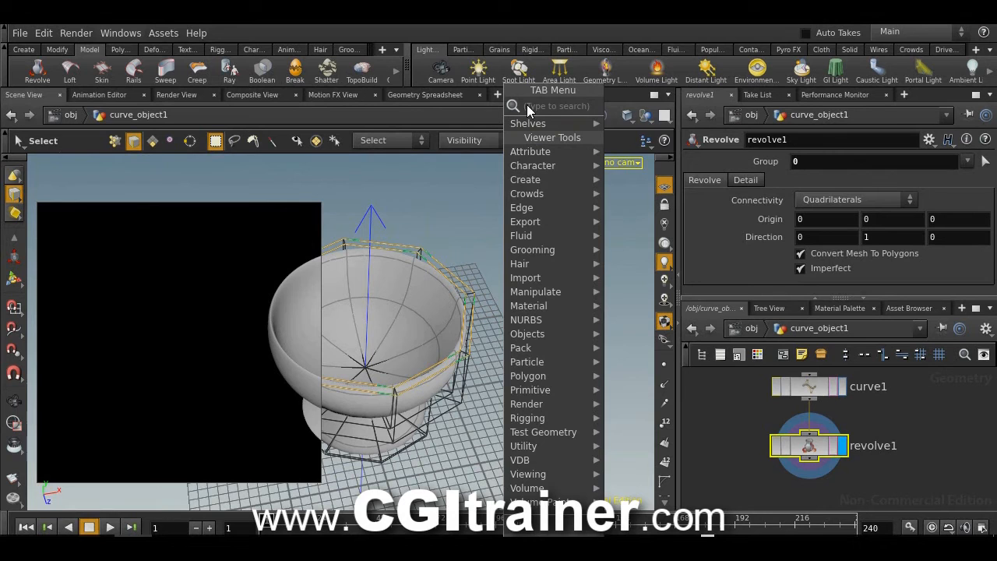
type("cre")
key("Return")
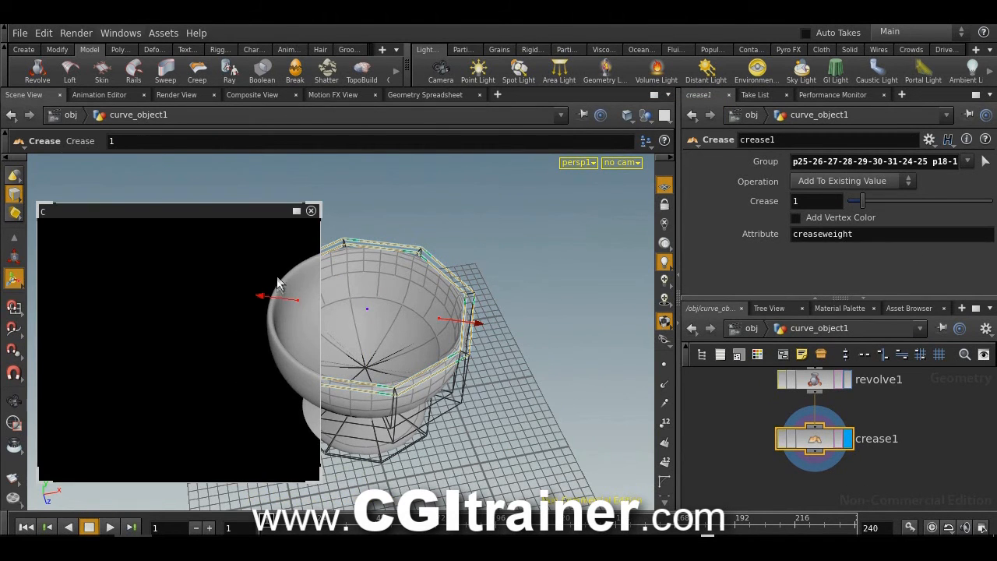
Adjust the crease weight of the rim edges, raising it until the goblet's lip renders with crisp edges.
left_click_drag(285, 297, 345, 320)
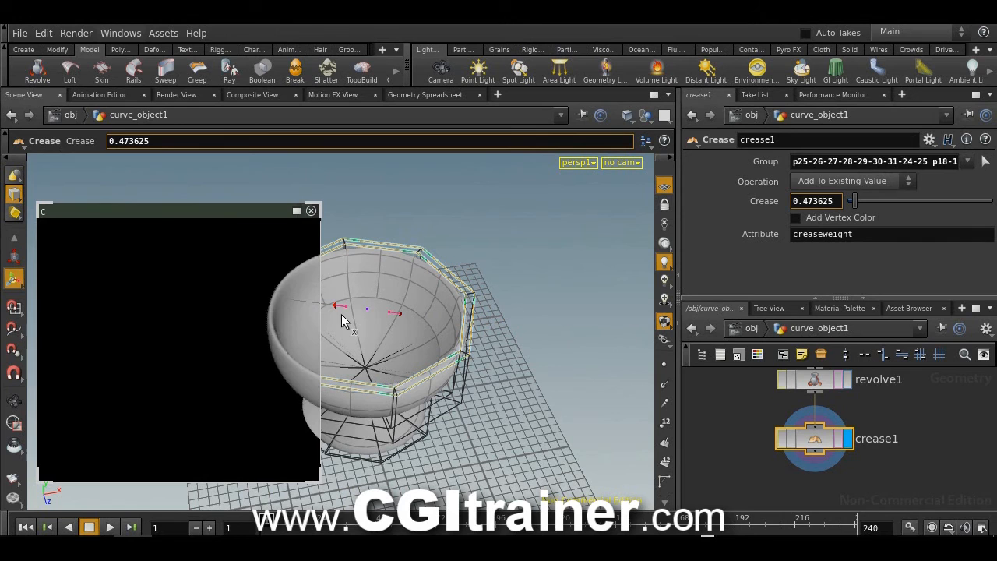
mouse_move(248, 282)
left_mouse_down()
mouse_move(267, 308)
mouse_move(248, 282)
left_mouse_up()
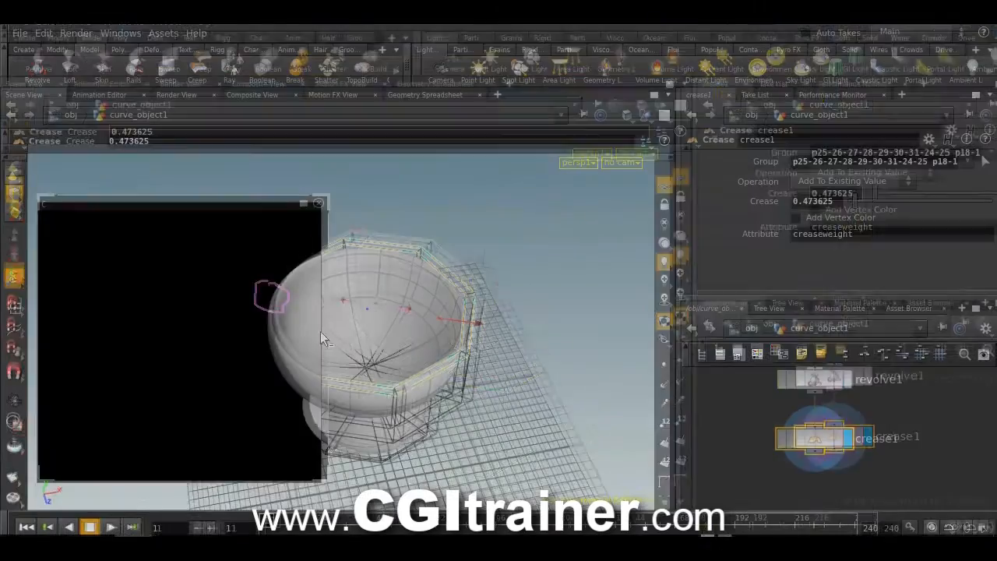
left_click_drag(321, 331, 204, 293)
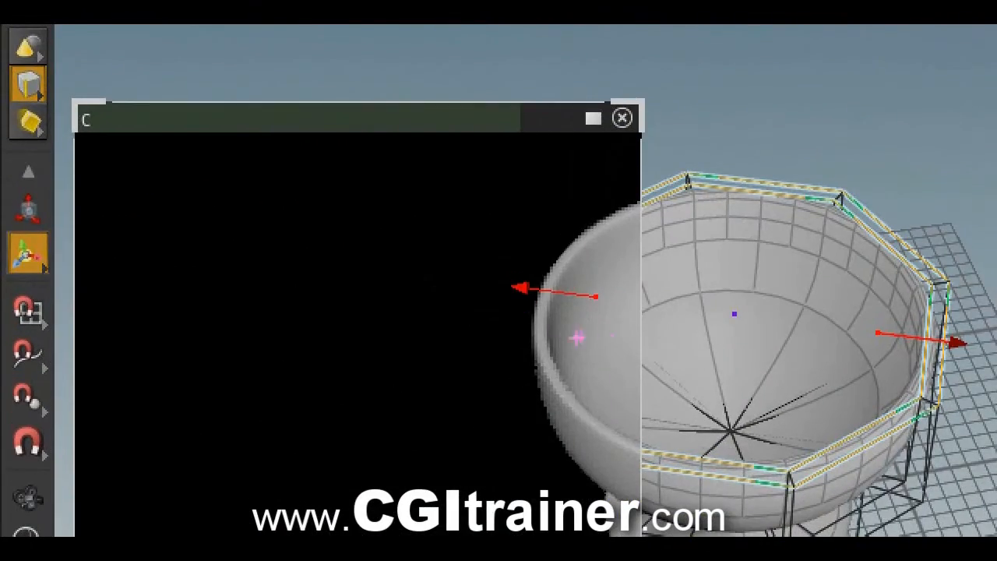
left_click_drag(552, 229, 592, 263)
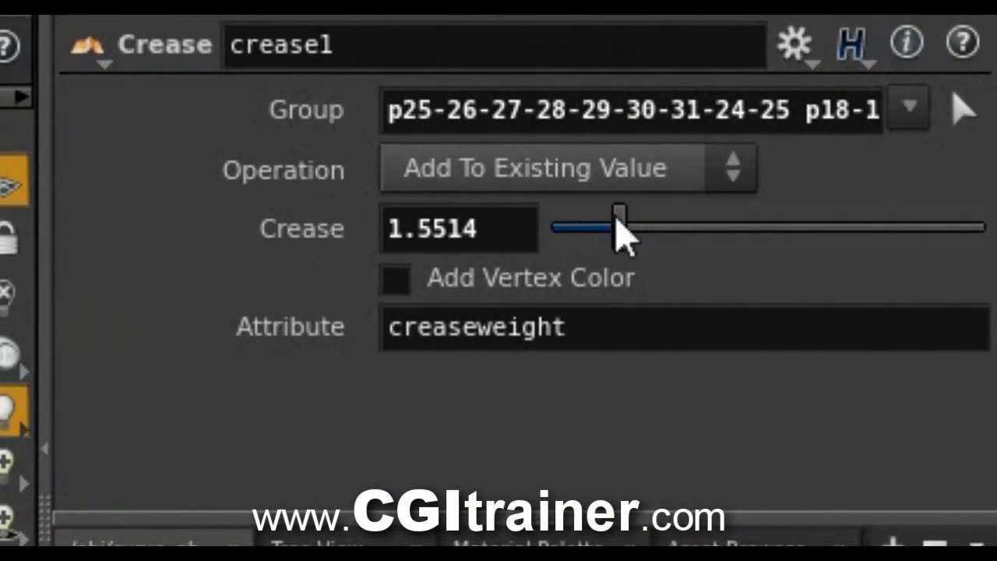
left_click_drag(626, 245, 783, 245)
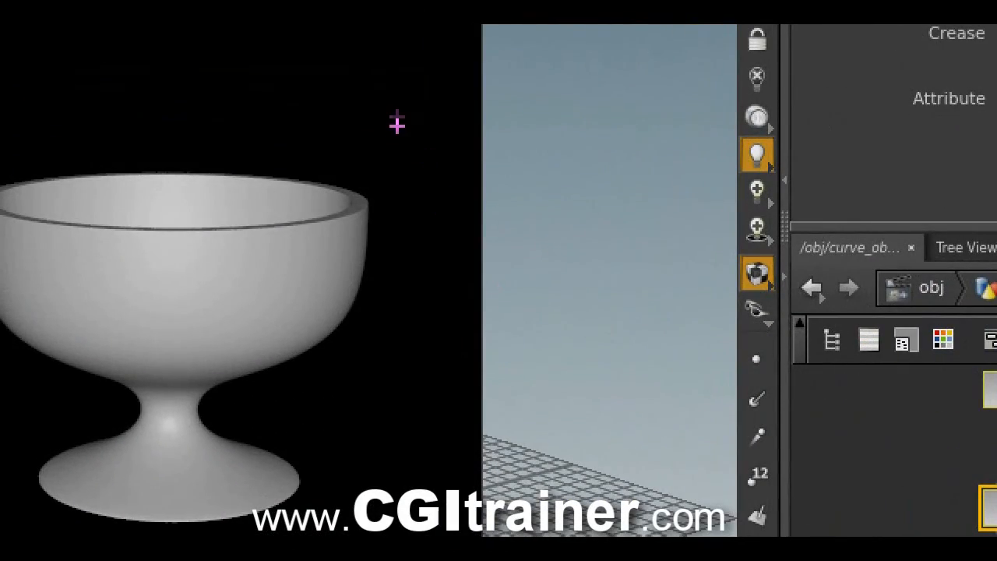
mouse_move(395, 114)
left_mouse_down()
mouse_move(367, 195)
mouse_move(401, 196)
left_mouse_up()
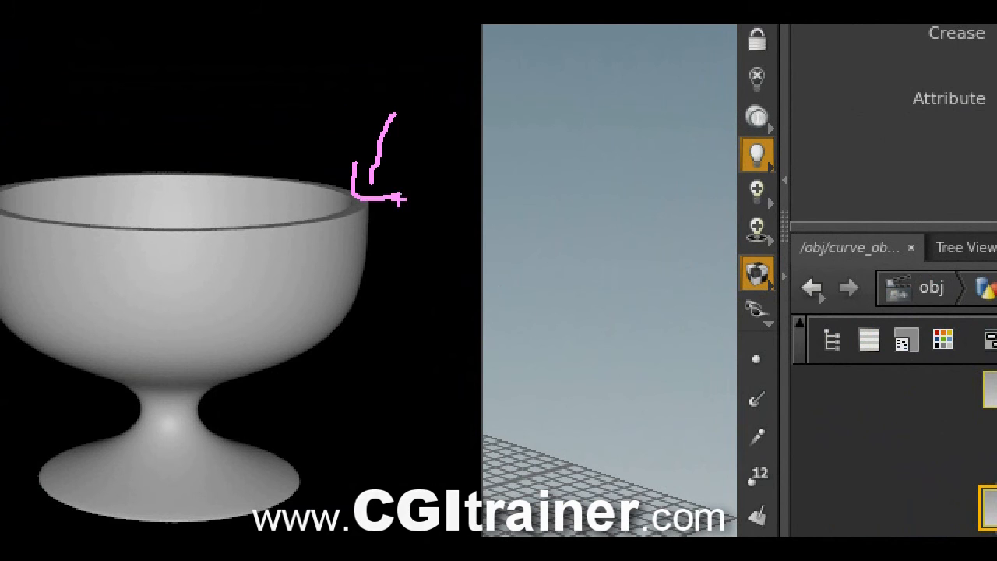
left_click_drag(296, 189, 356, 164)
left_click_drag(320, 131, 319, 142)
left_click_drag(301, 119, 342, 142)
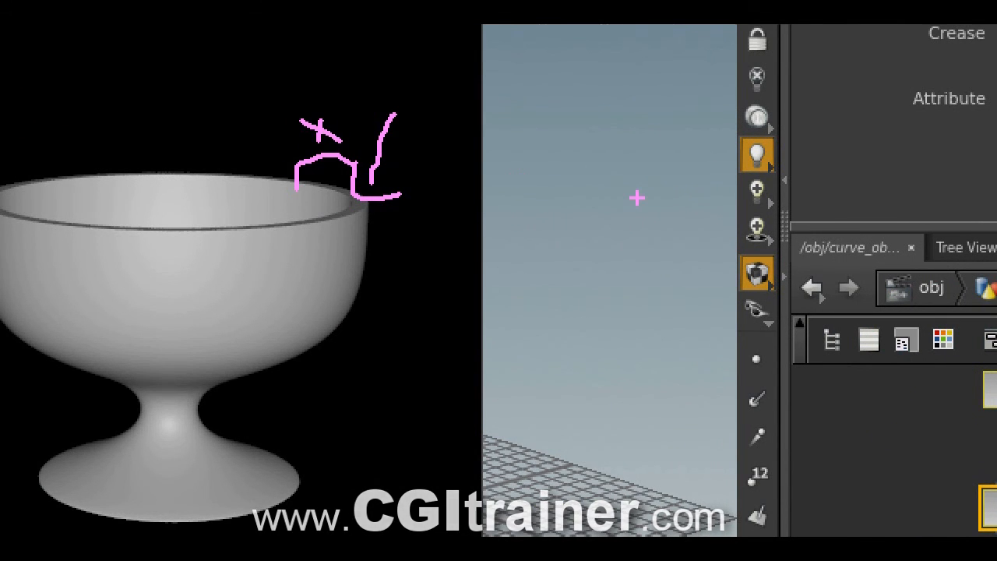